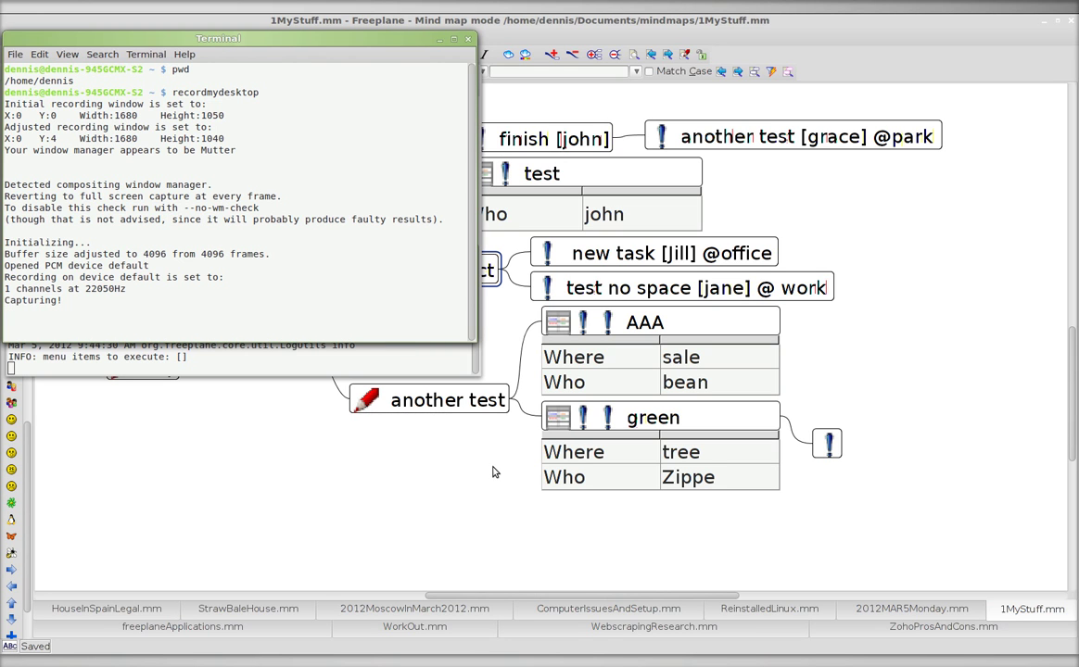
Delete the 'new project' branch along with its two task nodes.
left_click(427, 480)
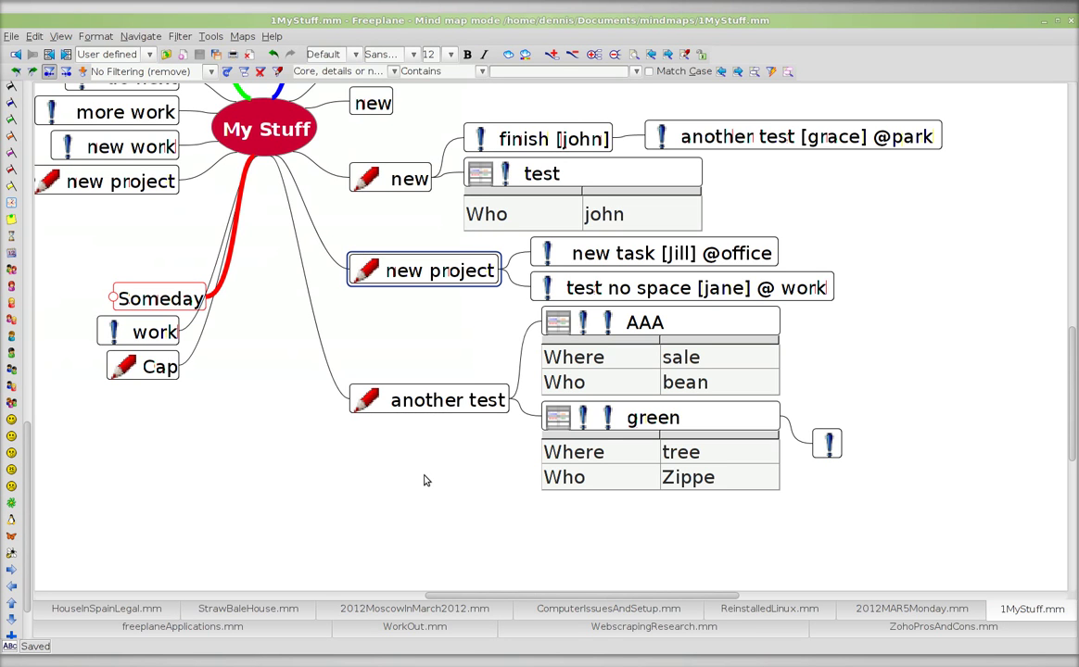
key("Down")
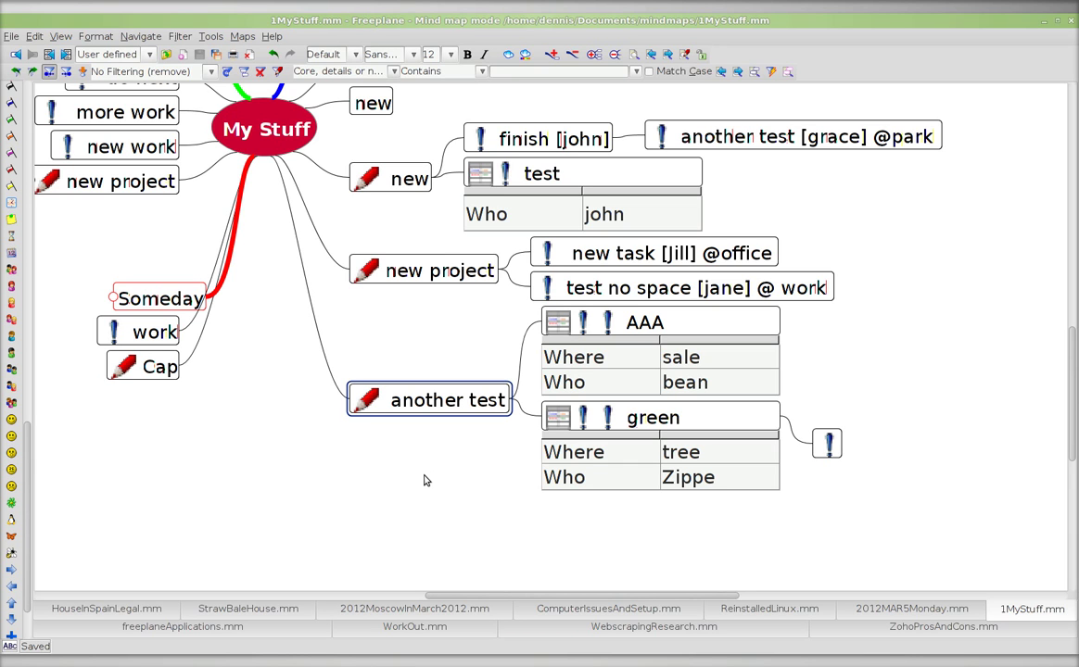
key("Right")
key("Up")
key("Up")
key("Up")
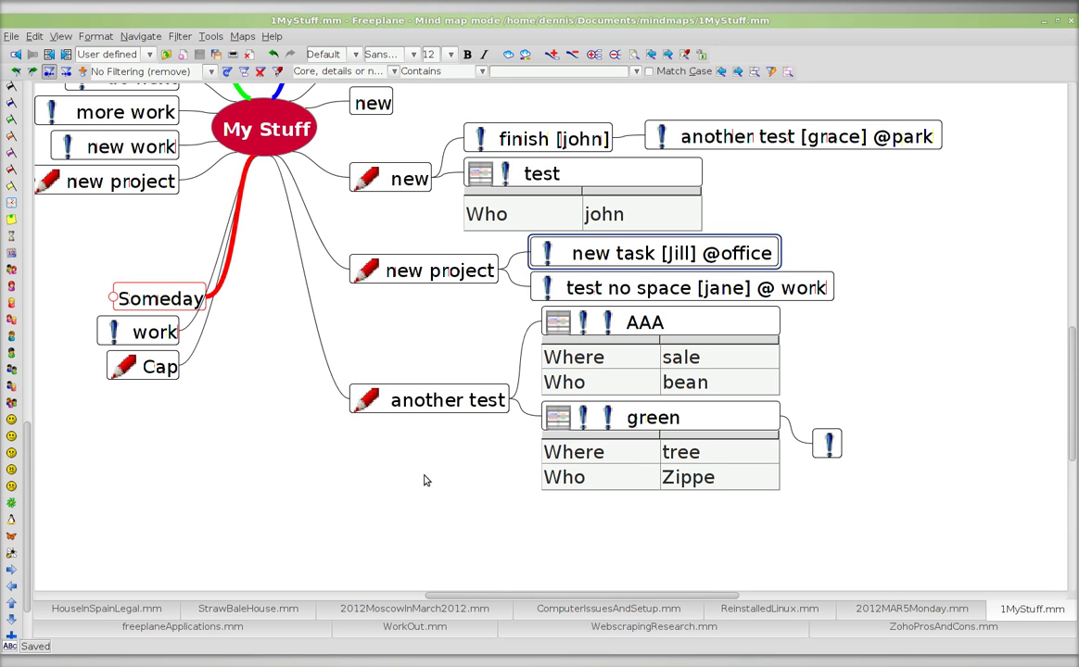
key("Down")
key("Up")
key("Left")
key("Delete")
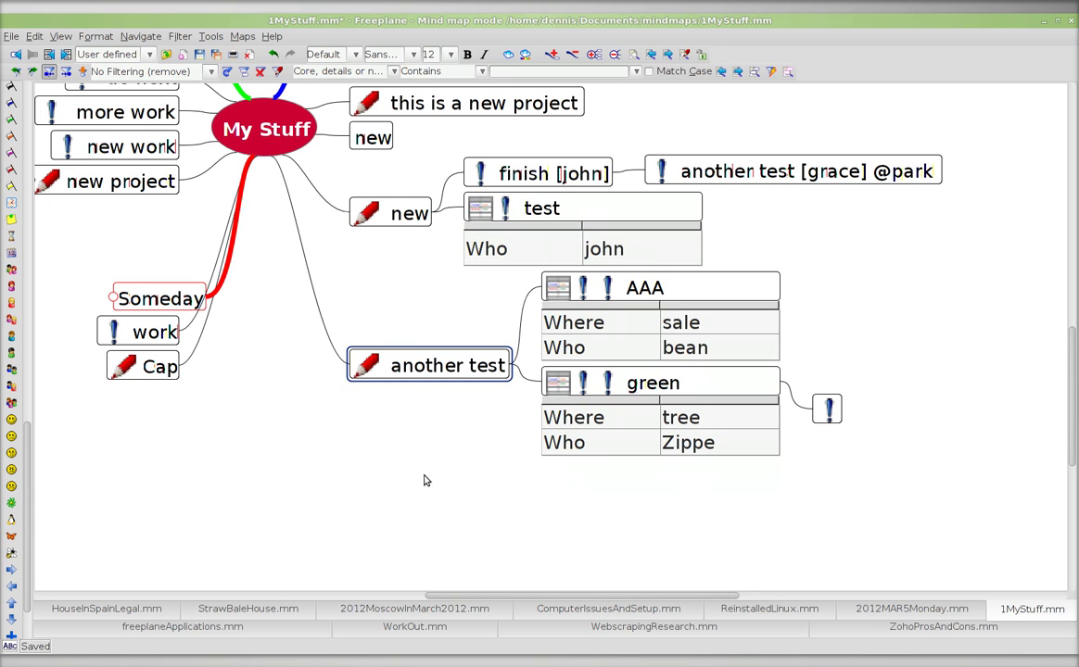
Add a new empty sibling branch below the 'another test' node.
key("Right")
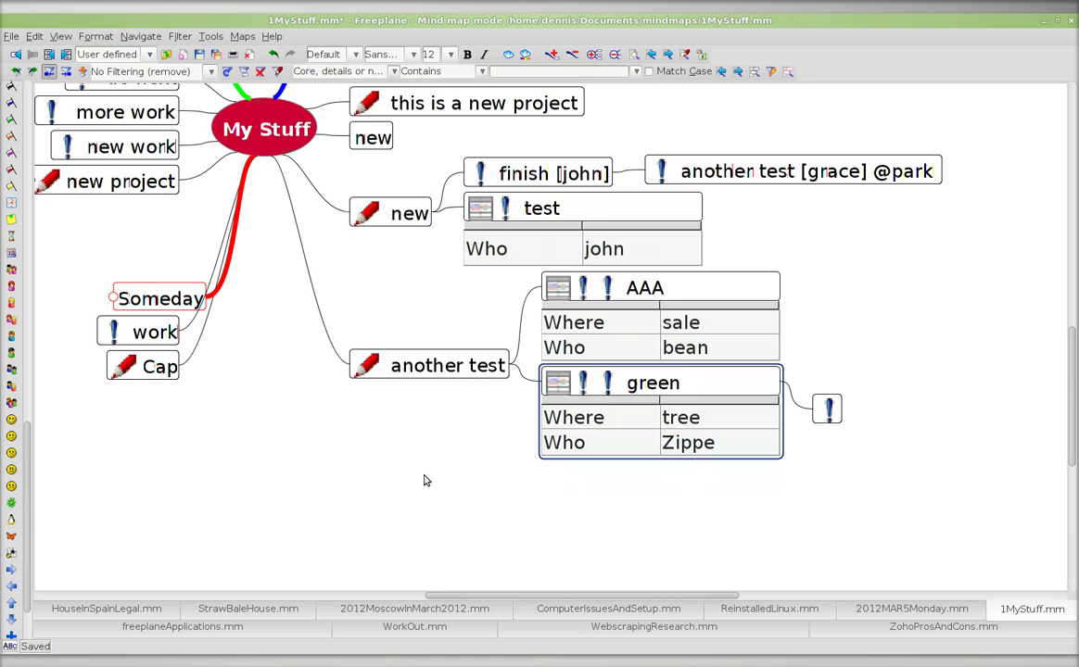
key("Left")
key("Return")
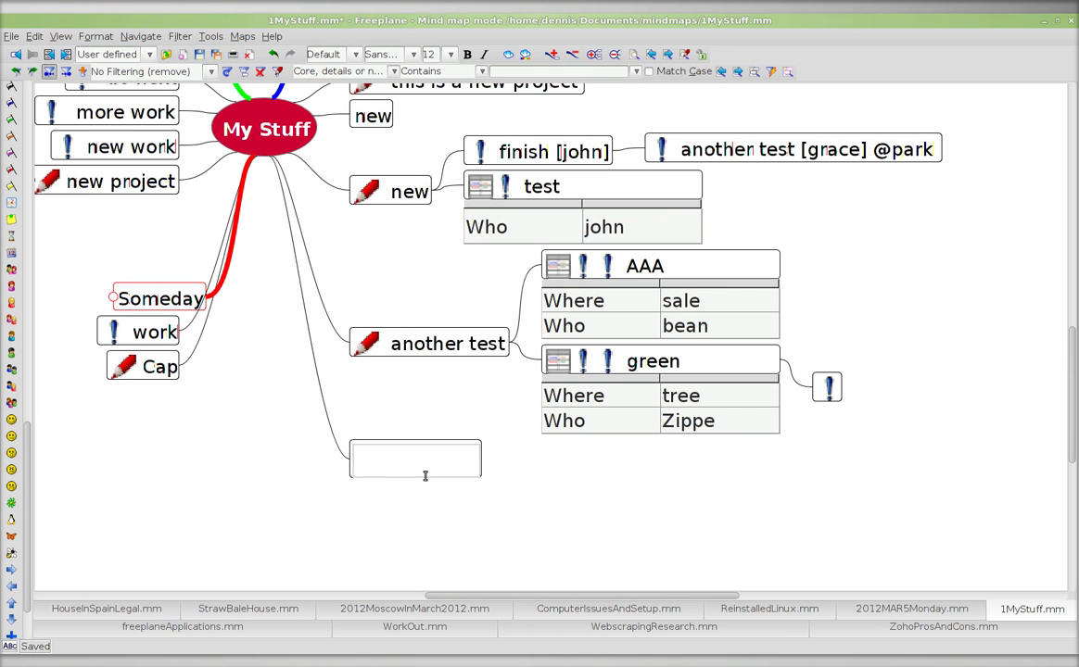
Name the new branch node 'AAA'.
type("new")
key("BackSpace")
key("BackSpace")
key("BackSpace")
type("AAA")
key("Return")
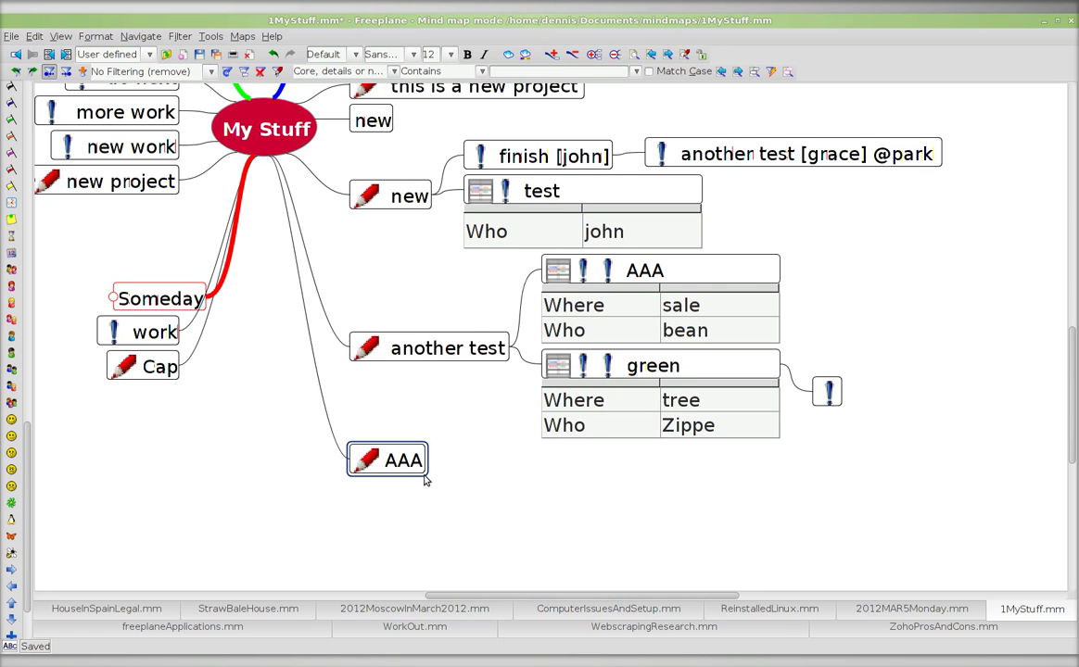
Add a child task under AAA reading '* immediate'.
key("Insert")
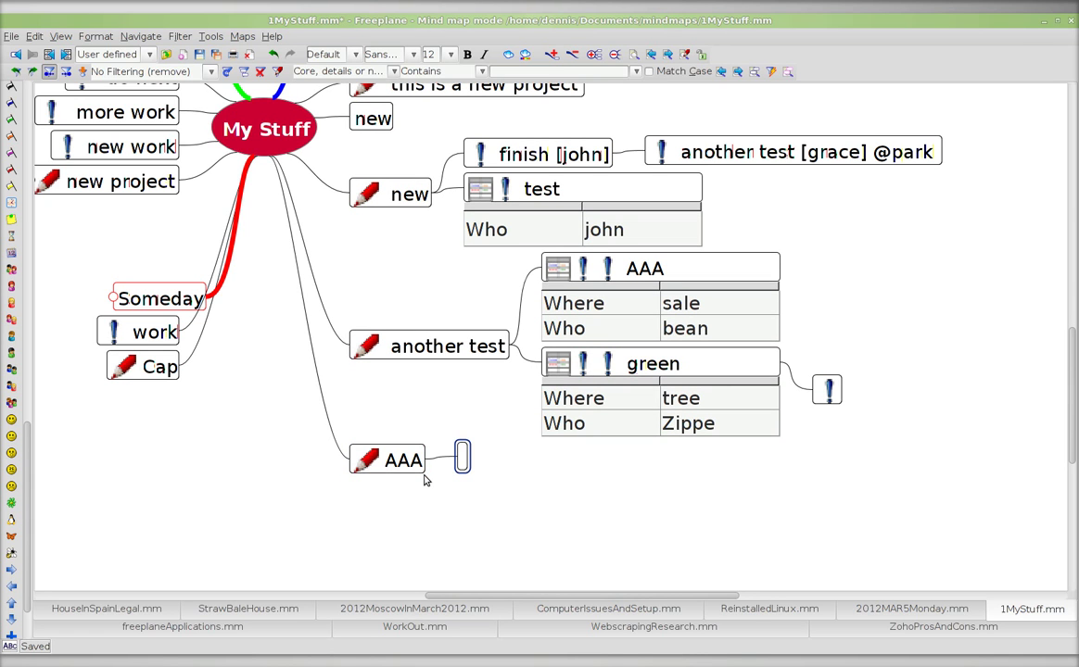
type("*")
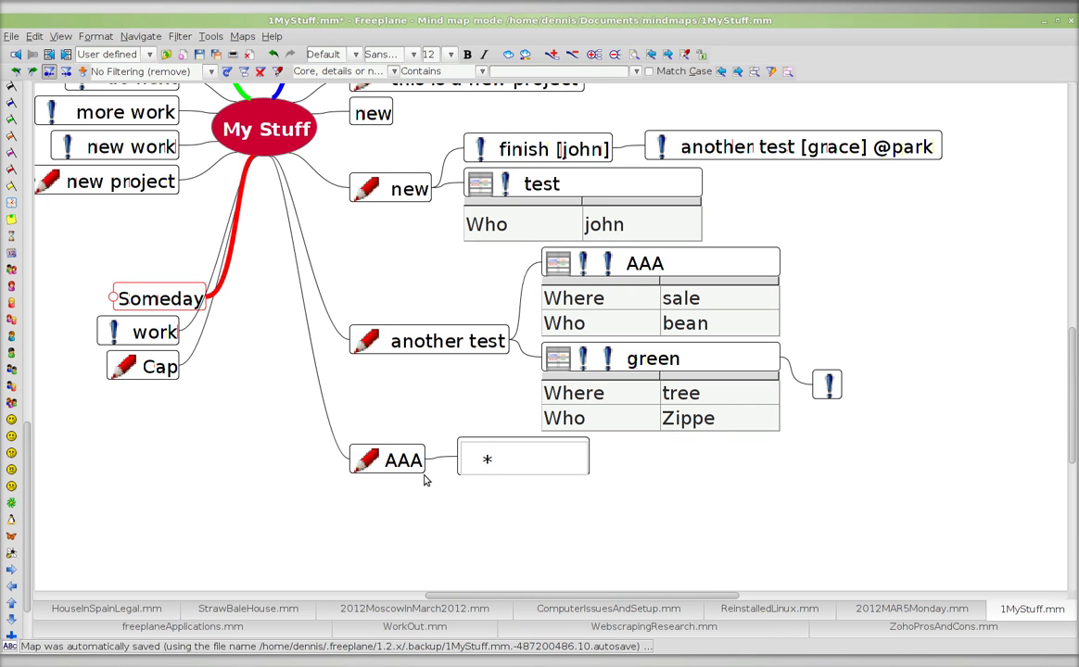
key("BackSpace")
type("*")
type(" imm")
type("ediate")
key("Return")
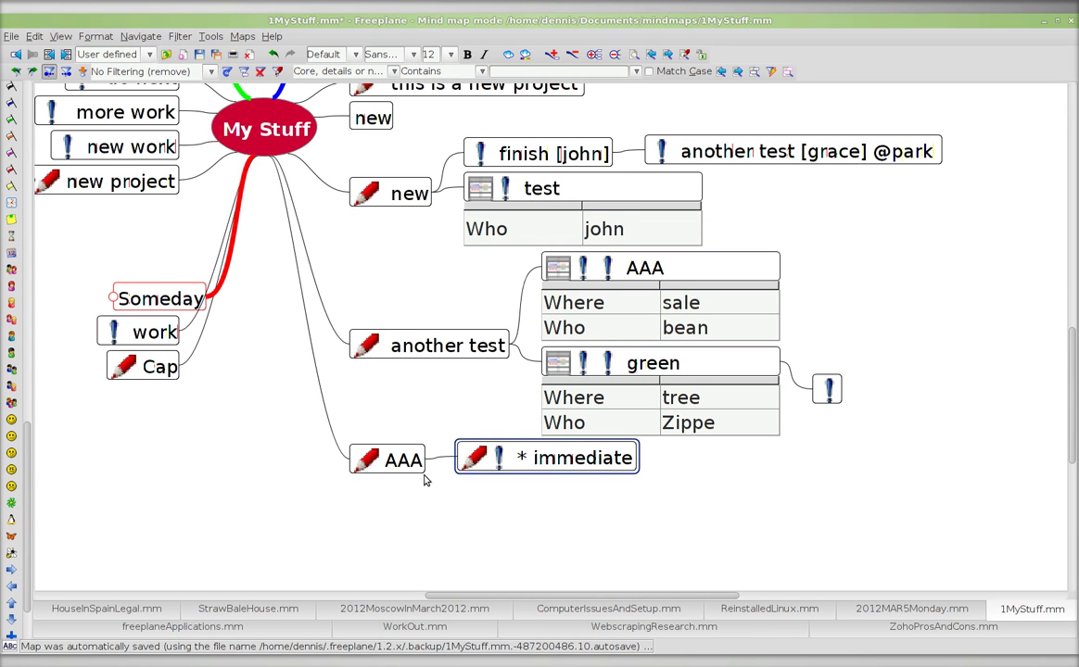
Replace AAA's '* immediate' child with a new '* word' task.
key("Delete")
key("Insert")
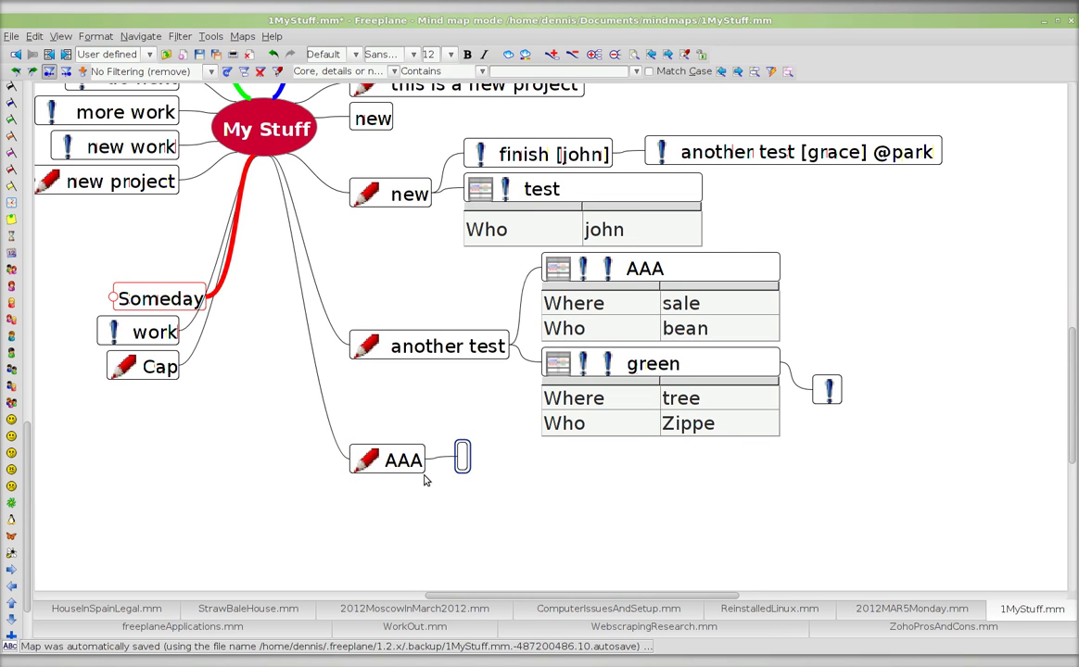
type("*")
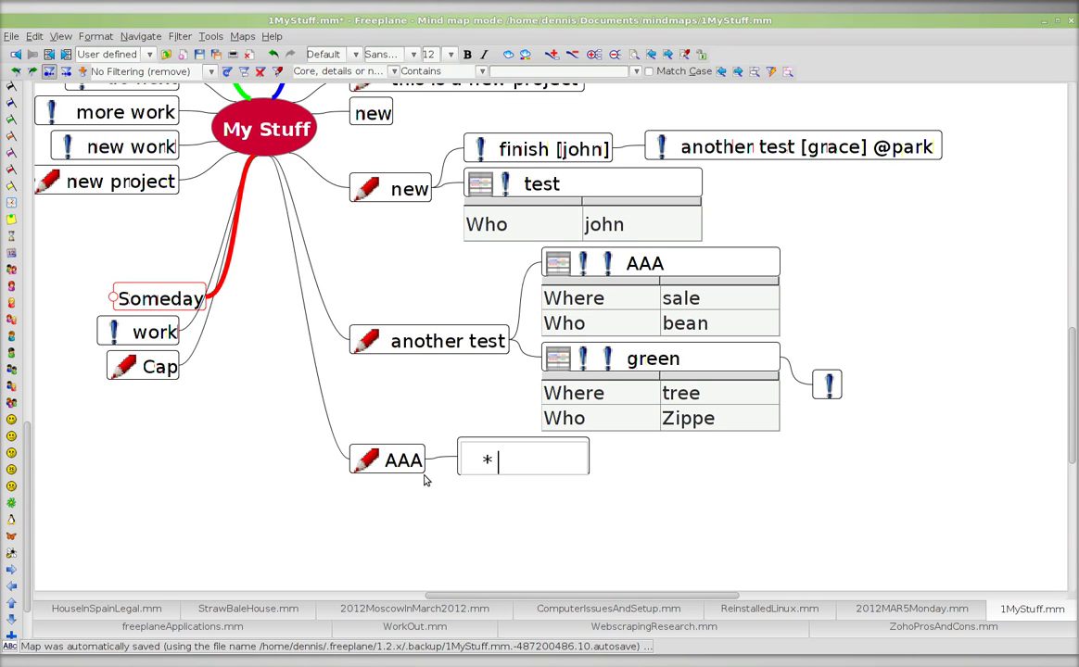
type(" word")
key("Return")
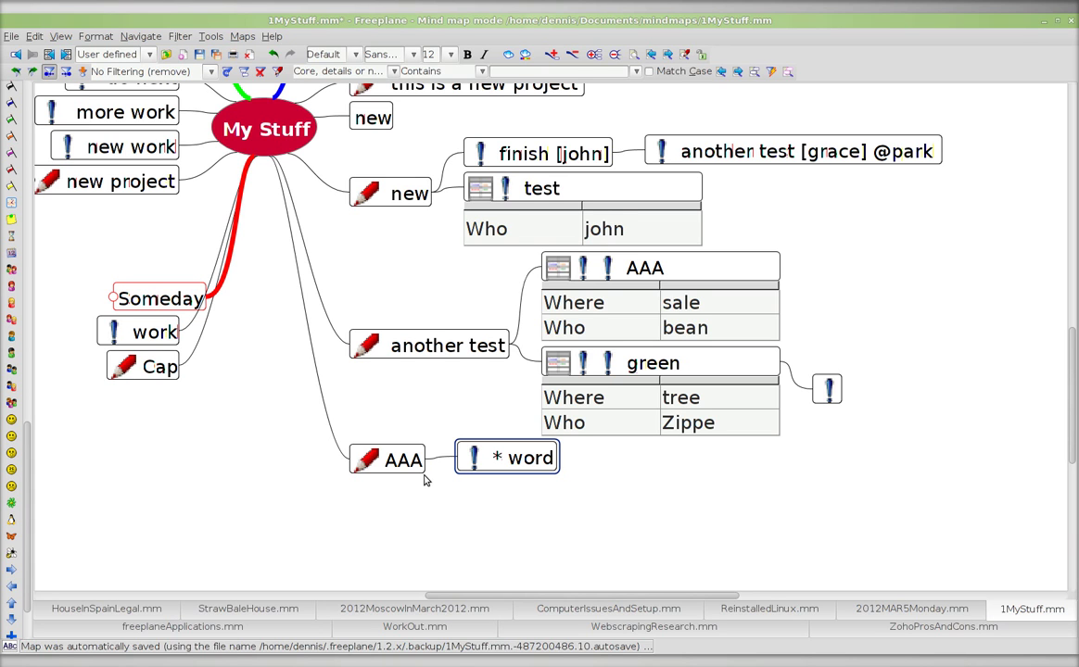
Extend the task with a bracketed person tag and '@ gym', save, and open GTD Next Actions.
key("F2")
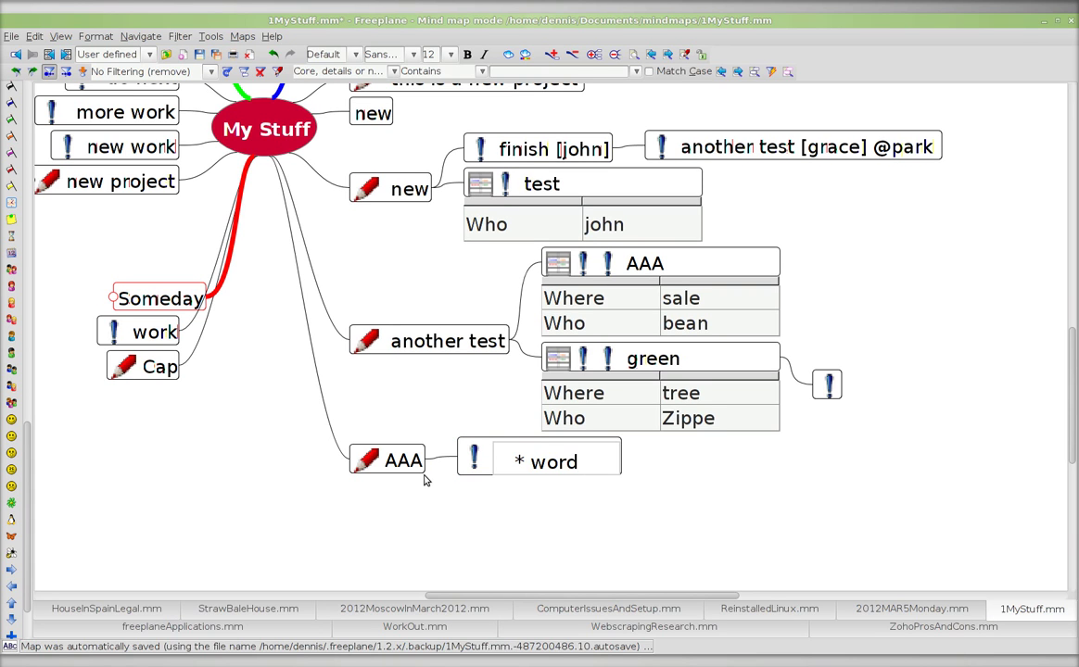
type("[")
type("Ned")
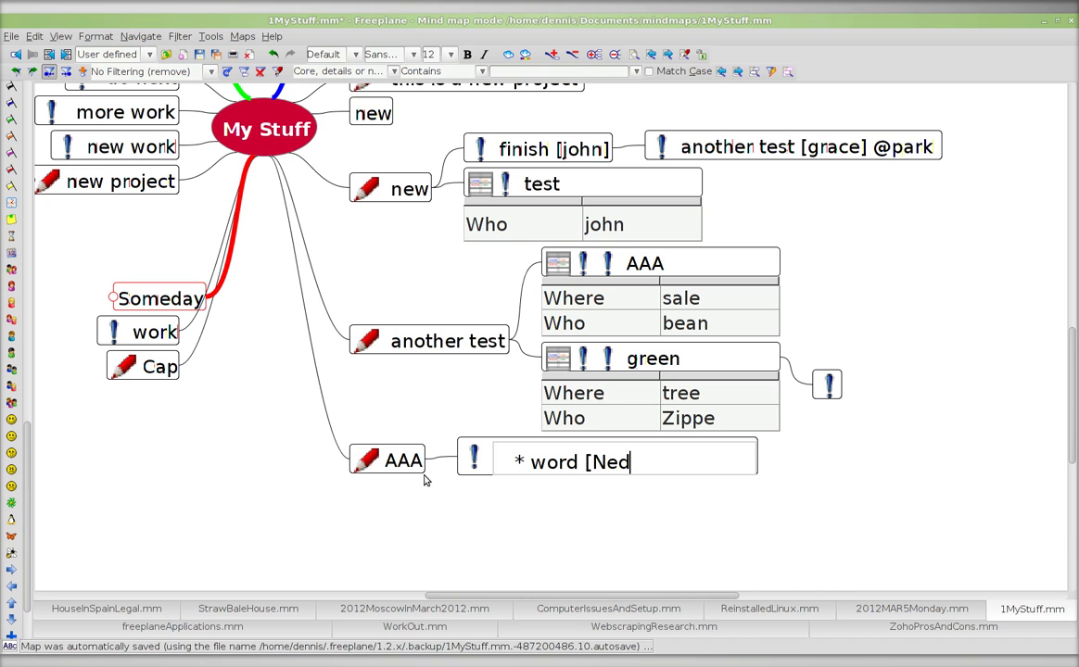
type("}")
key("BackSpace")
type("]")
type(" @ gym")
key("Return")
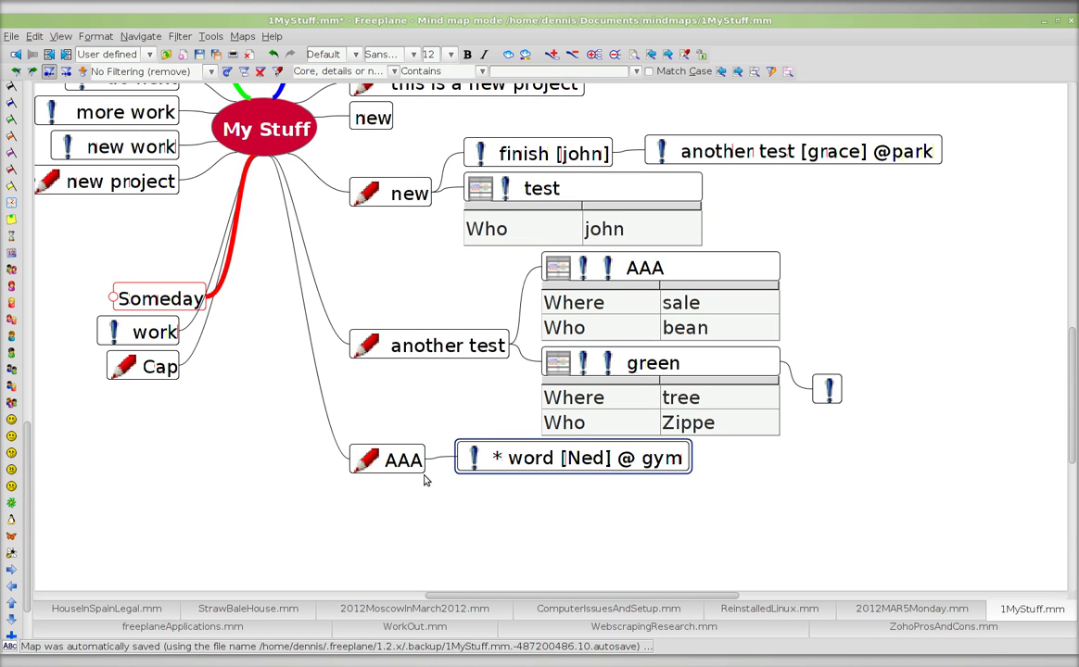
key("ctrl+s")
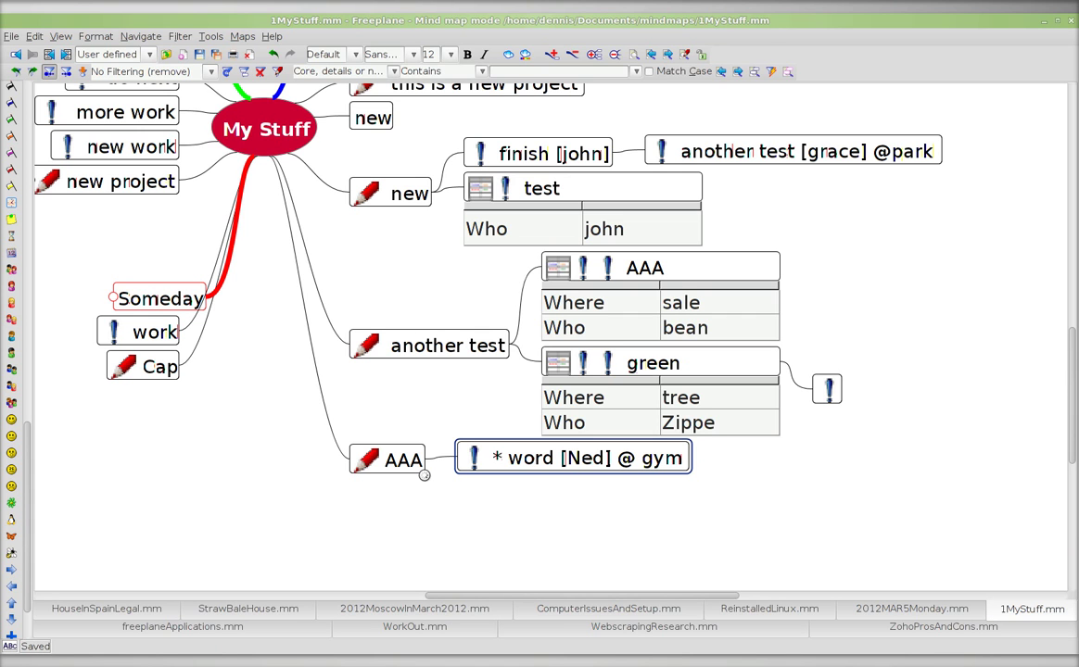
key("ctrl+shift+n")
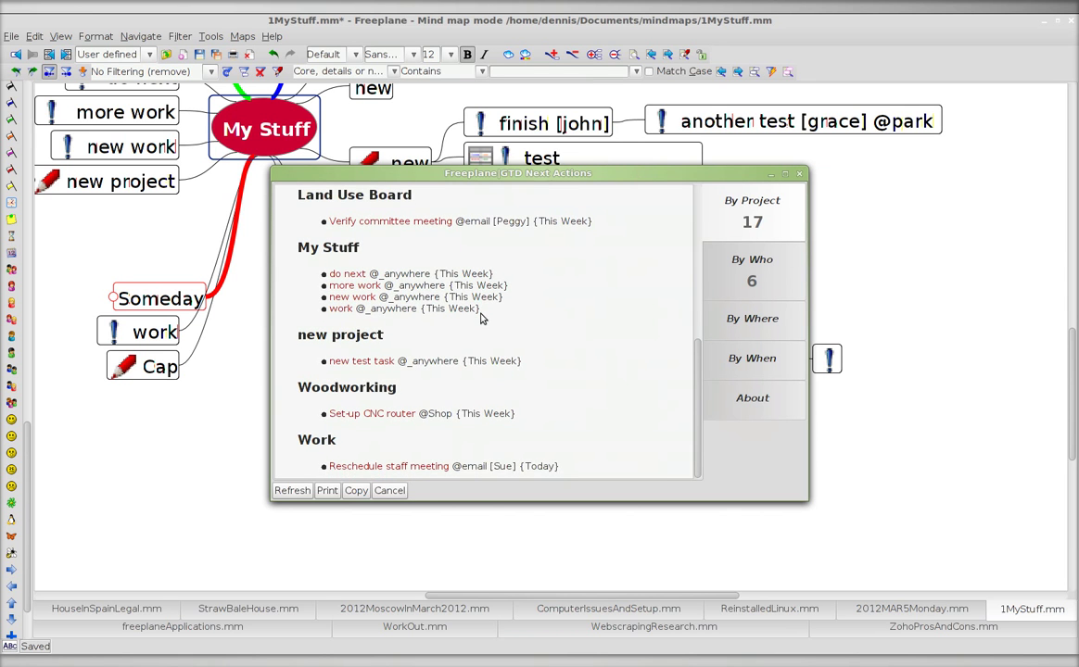
Maximize the GTD Next Actions window and scroll through the action list.
scroll(482, 316, "up", 1)
left_click(793, 175)
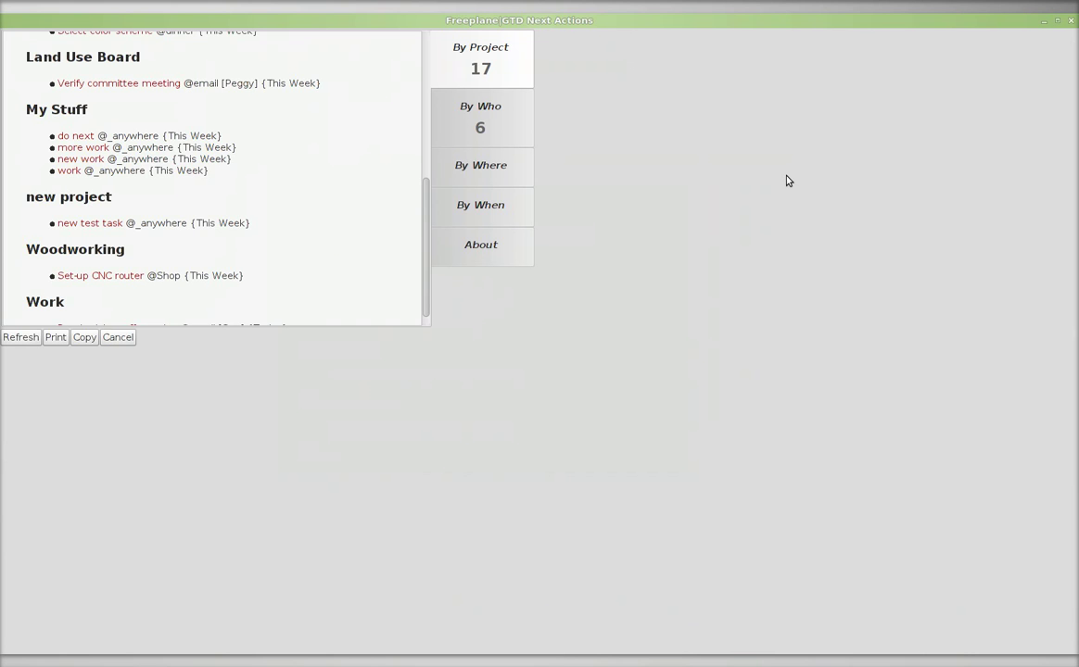
scroll(277, 391, "up", 1)
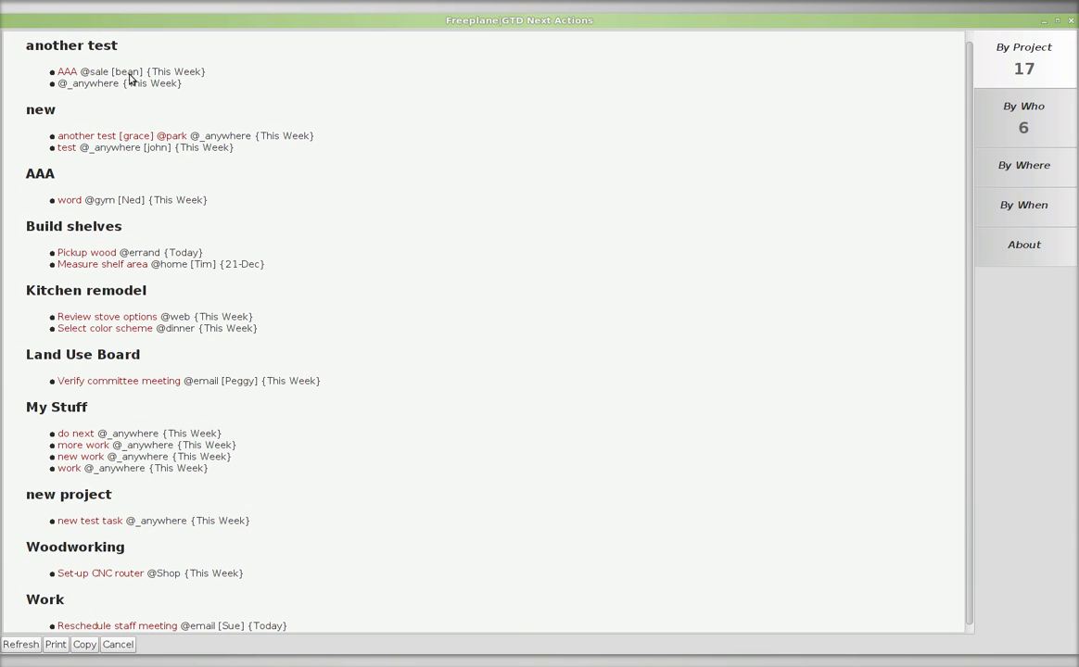
scroll(207, 114, "up", 1)
scroll(210, 113, "down", 1)
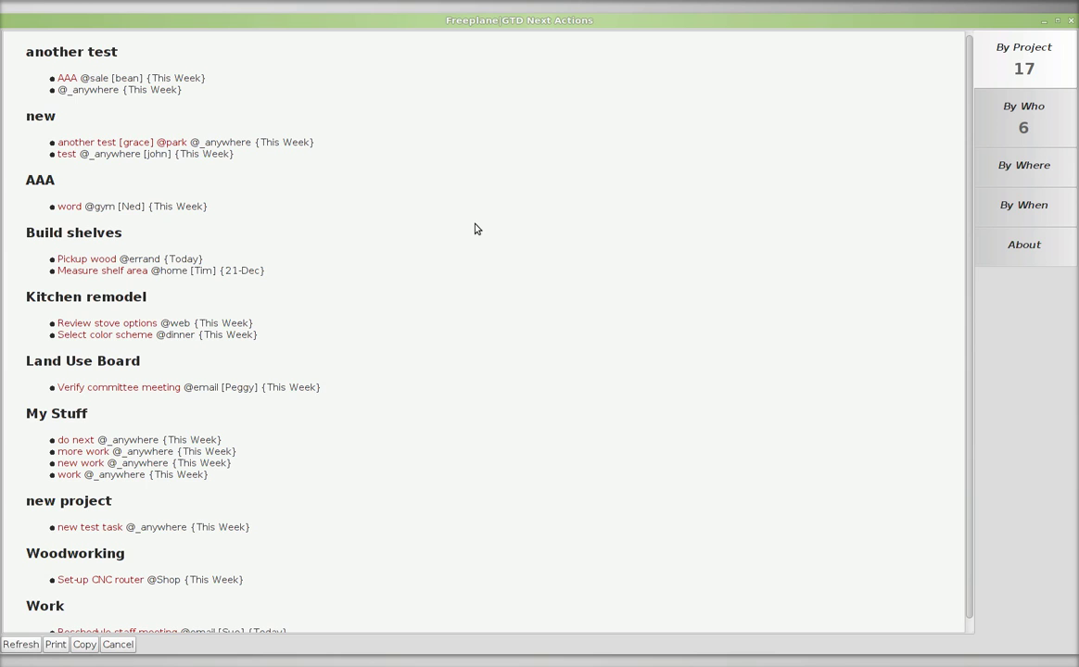
View 'word' grouped by person and by place (gym), then close the window.
left_click(1025, 121)
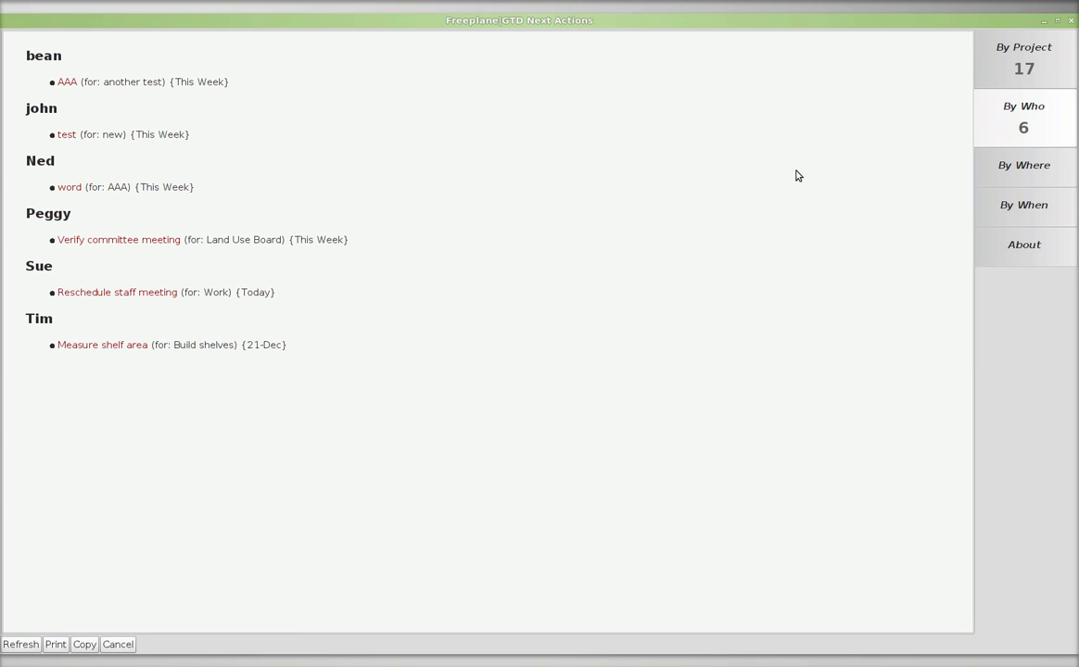
left_click(1027, 173)
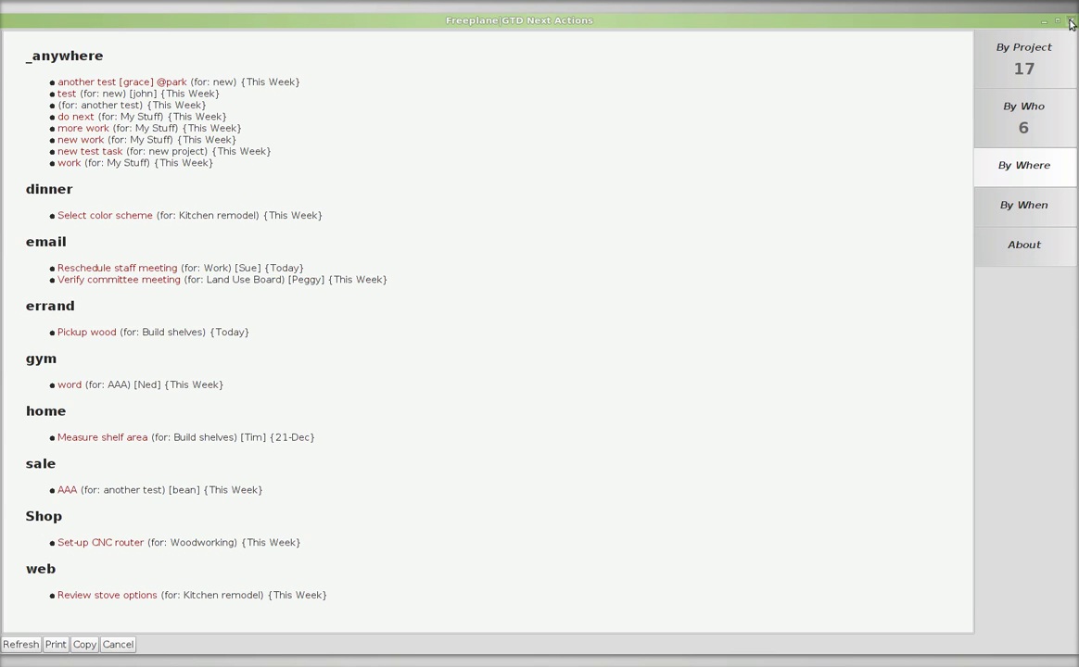
key("Escape")
left_click(618, 338)
Add a project sibling below AAA named 'thanks' followed by a person's name.
key("Left")
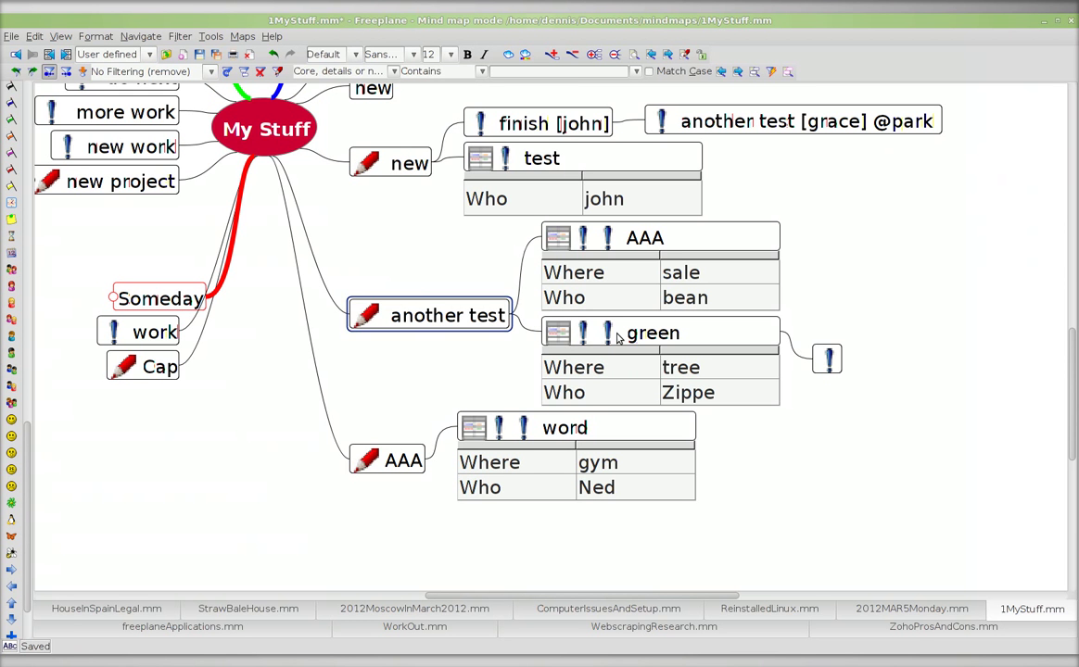
key("Down")
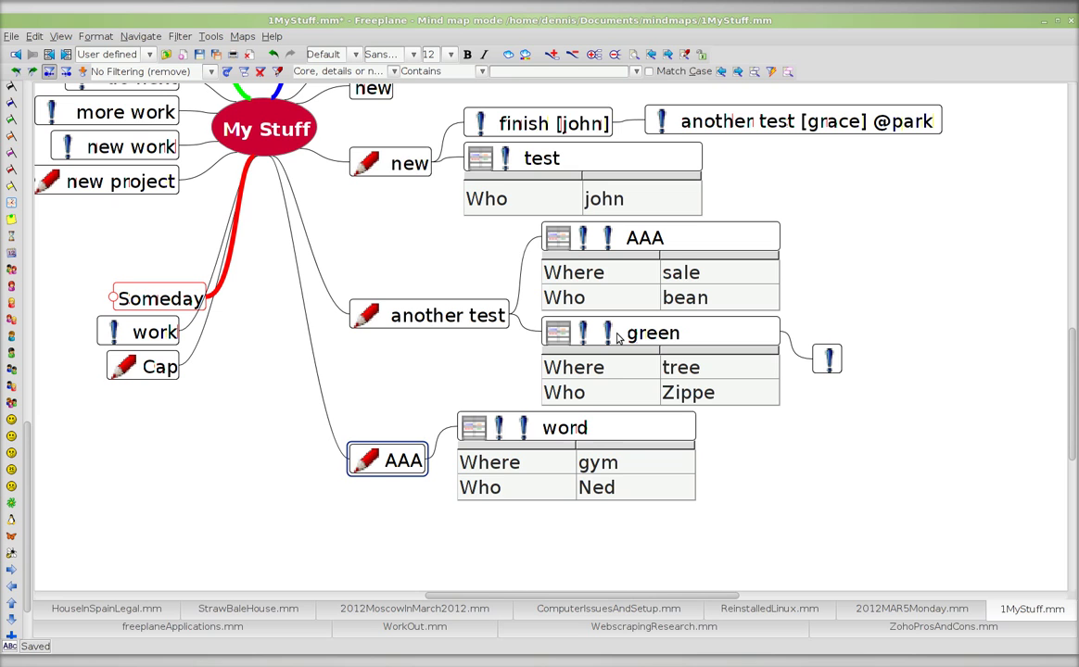
key("Return")
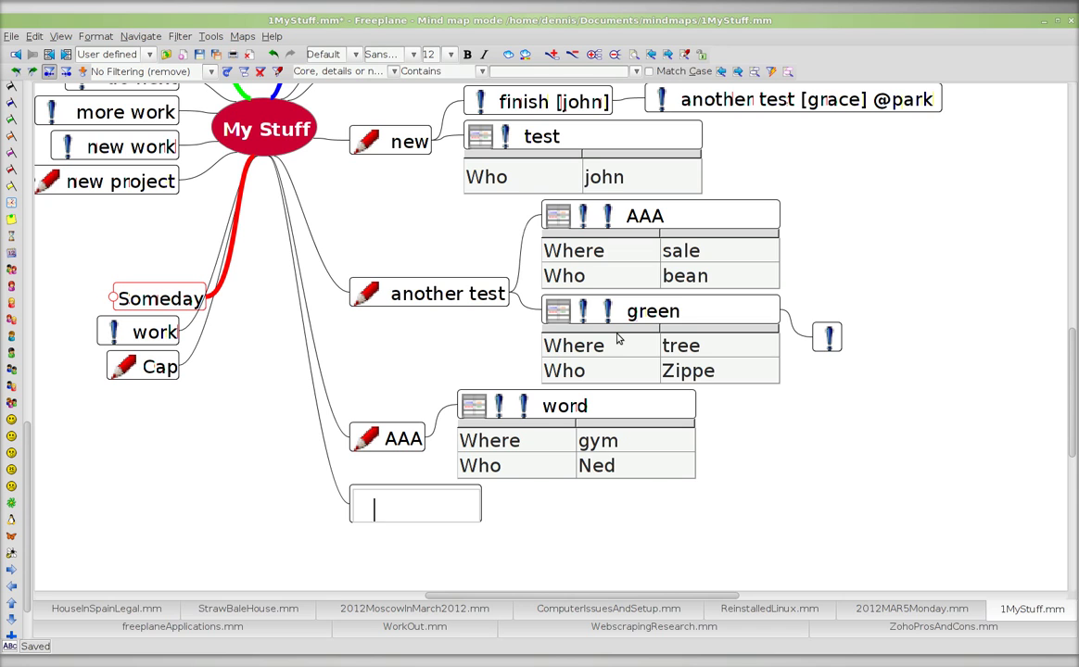
type("thanks ")
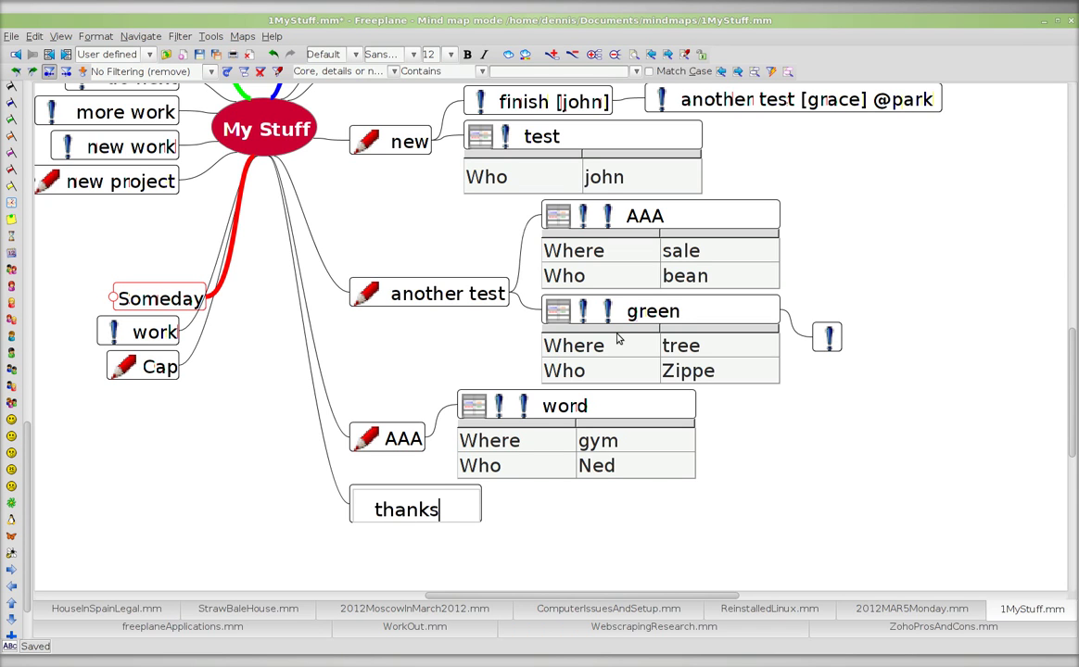
type("John")
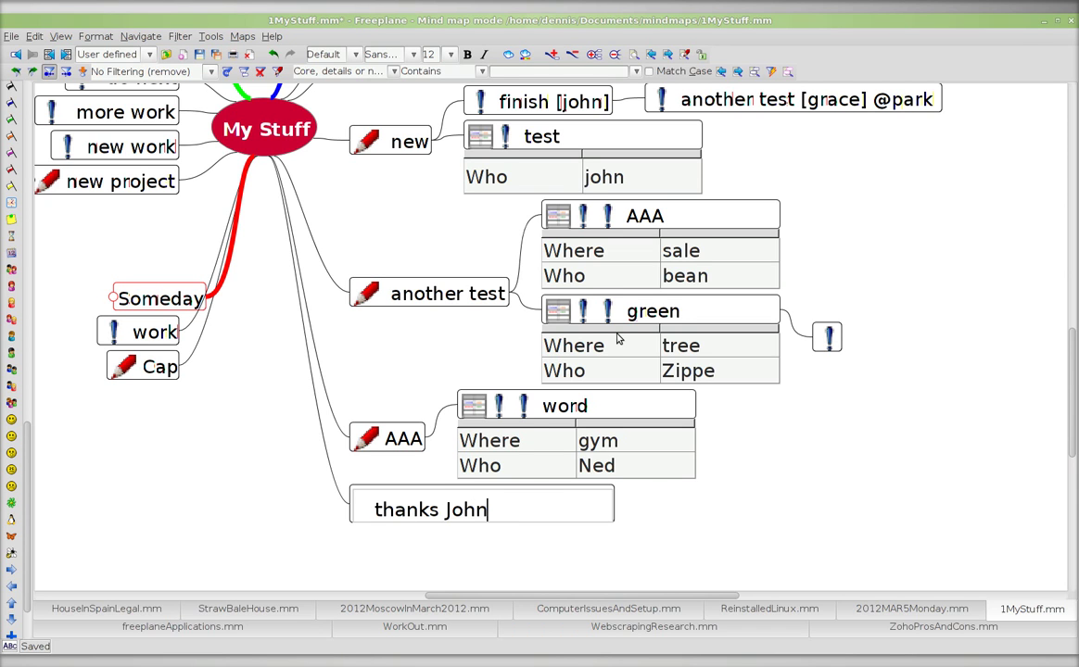
key("Return")
key("Insert")
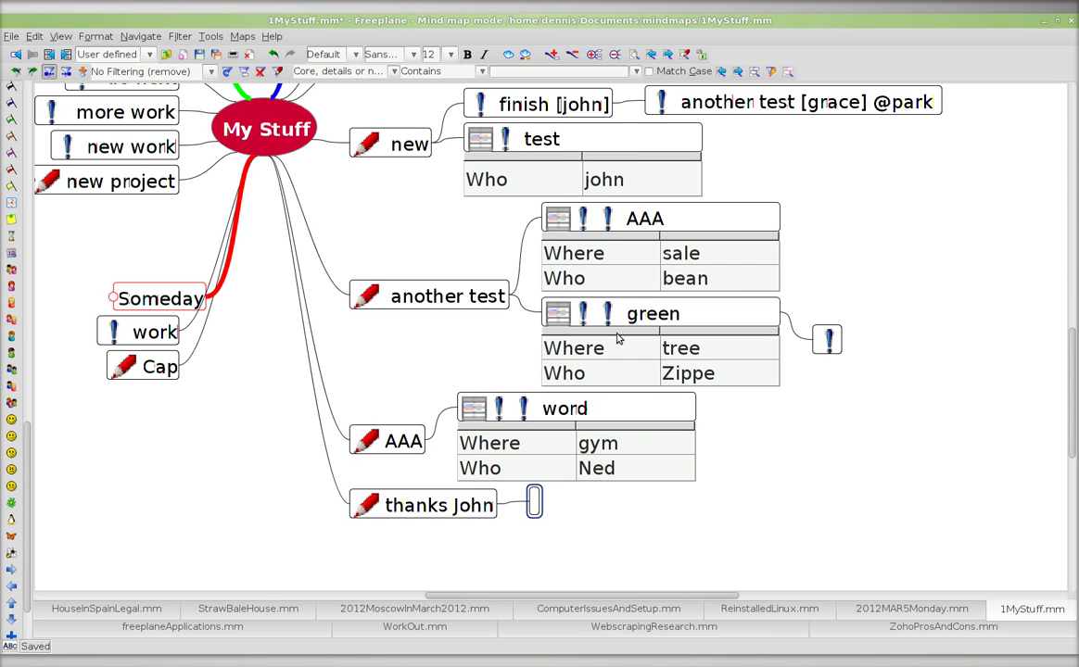
type("*")
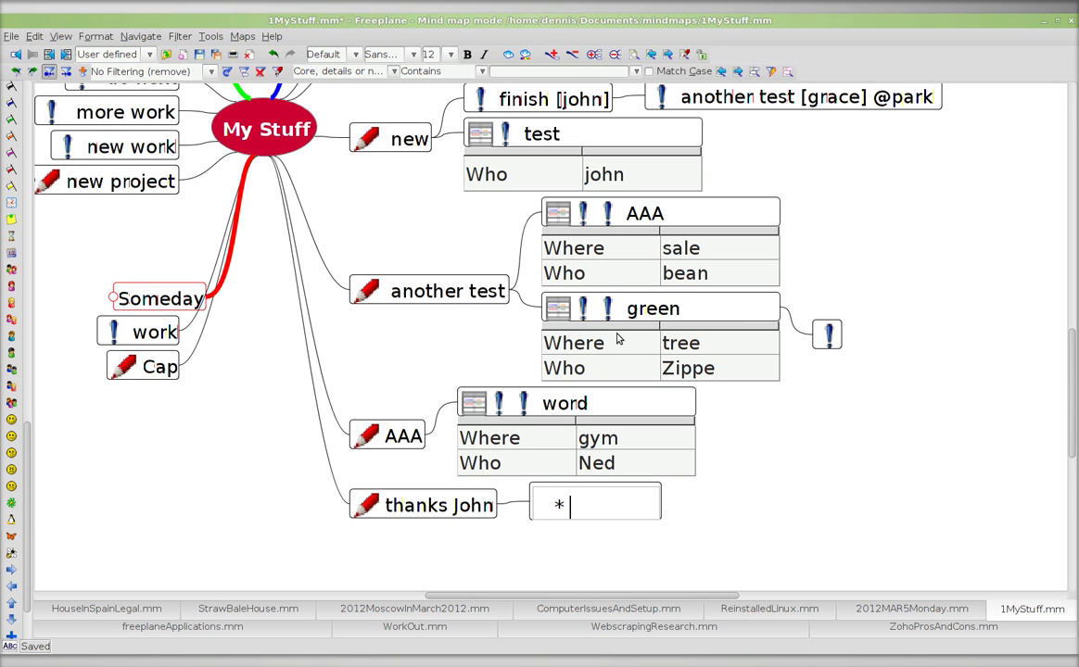
type(" give thansk")
key("BackSpace")
key("BackSpace")
type("ks ")
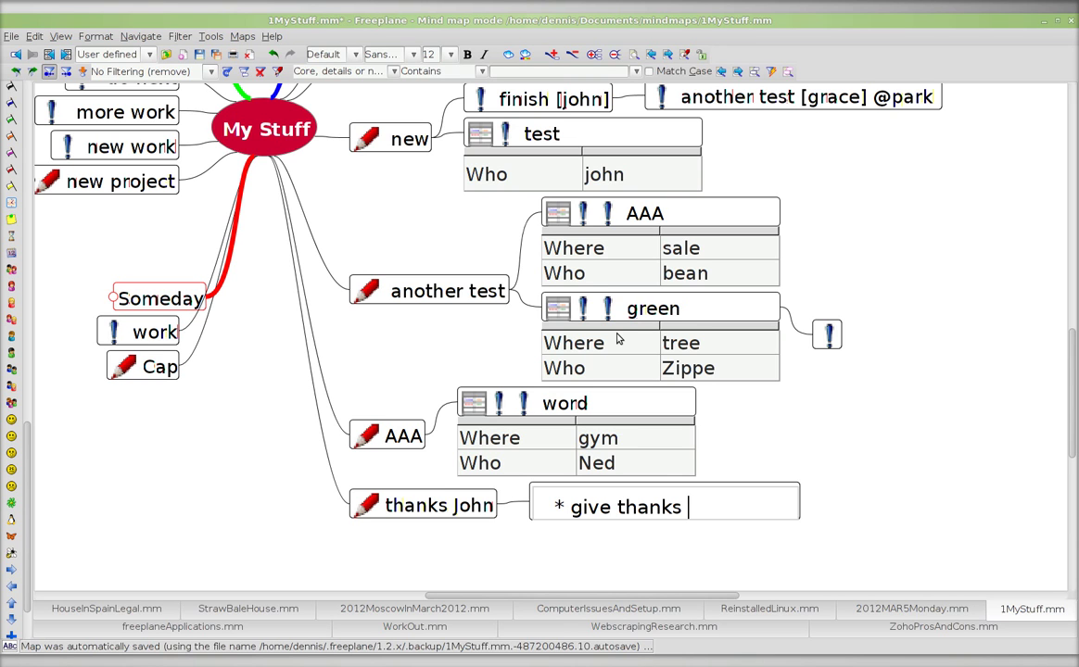
type("{")
key("BackSpace")
type("[Dennis")
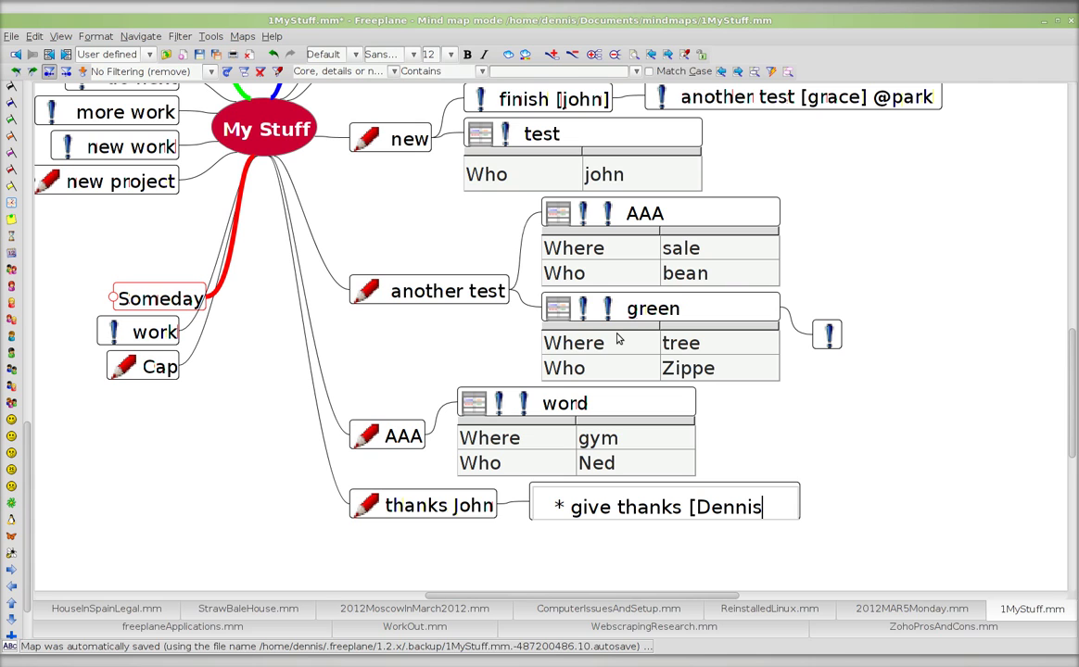
type("] ")
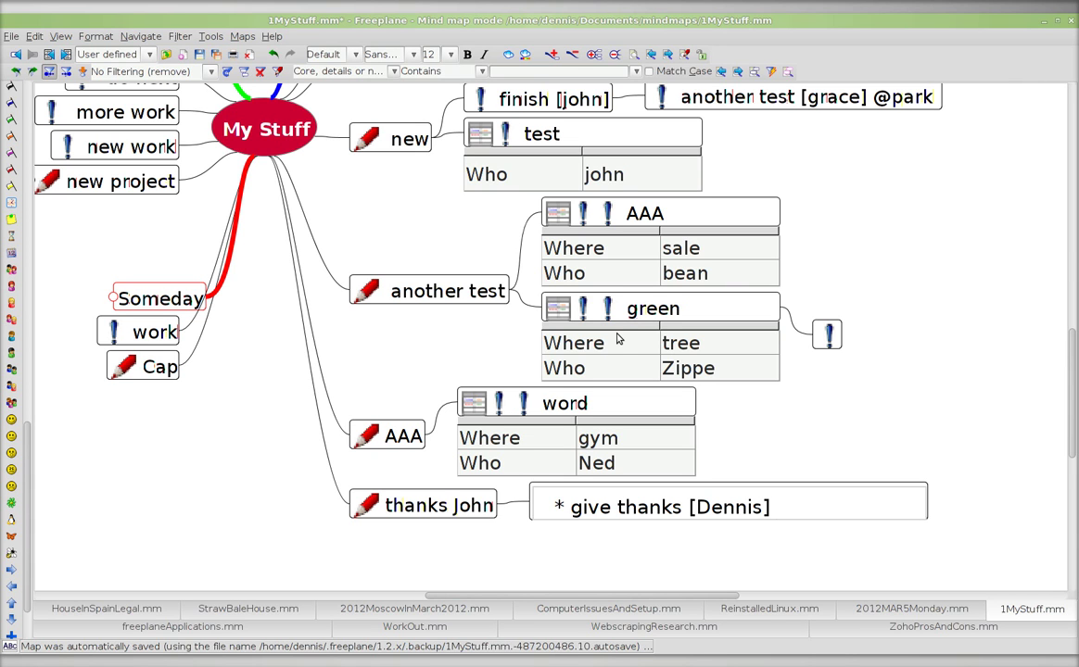
type("@web")
type("stie")
key("BackSpace")
key("BackSpace")
type("it")
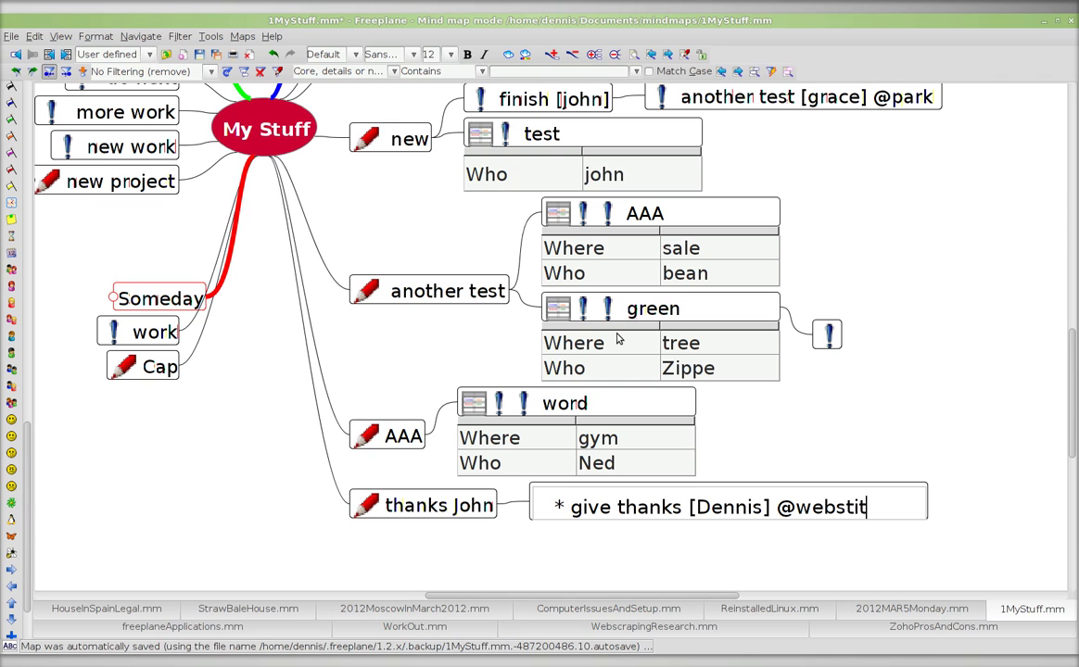
key("BackSpace")
key("BackSpace")
key("BackSpace")
type("ite")
key("Return")
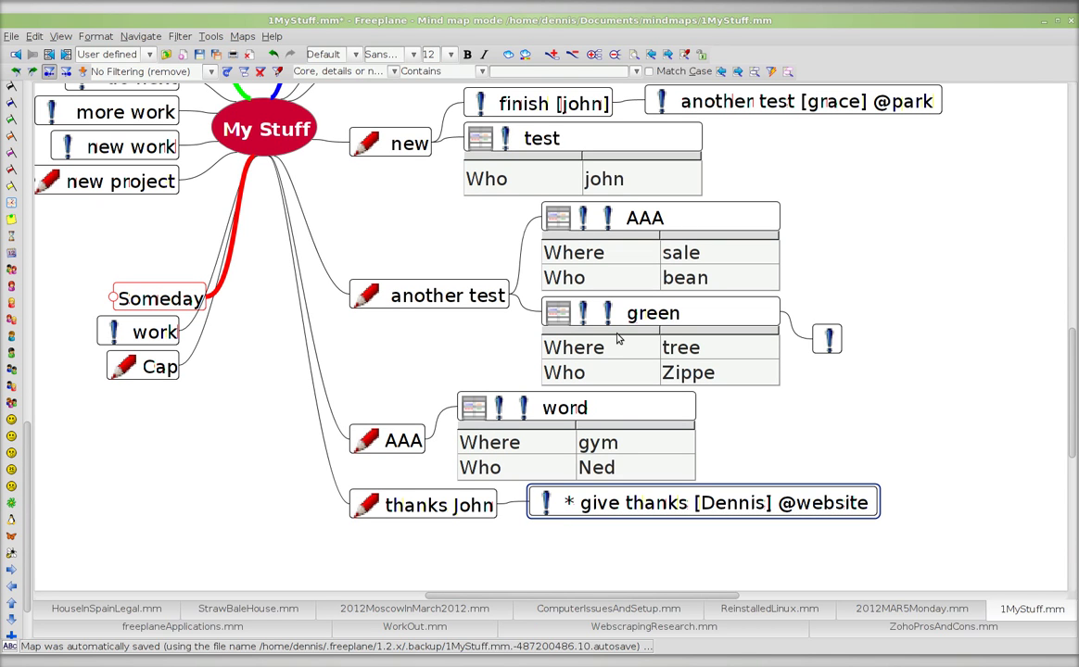
key("ctrl+s")
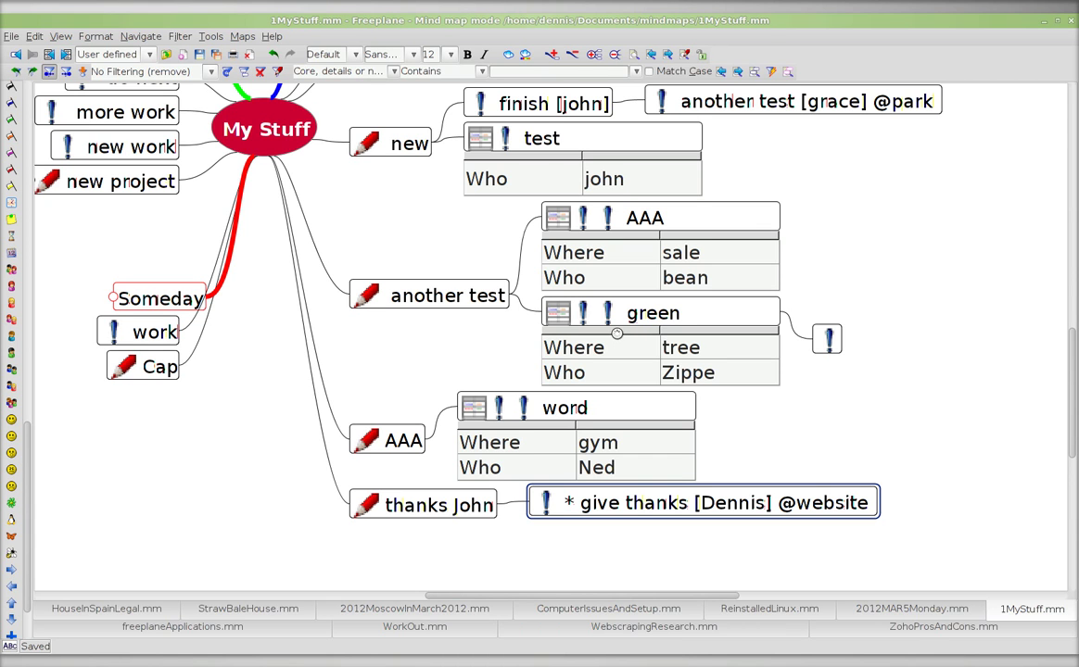
key("ctrl+alt+n")
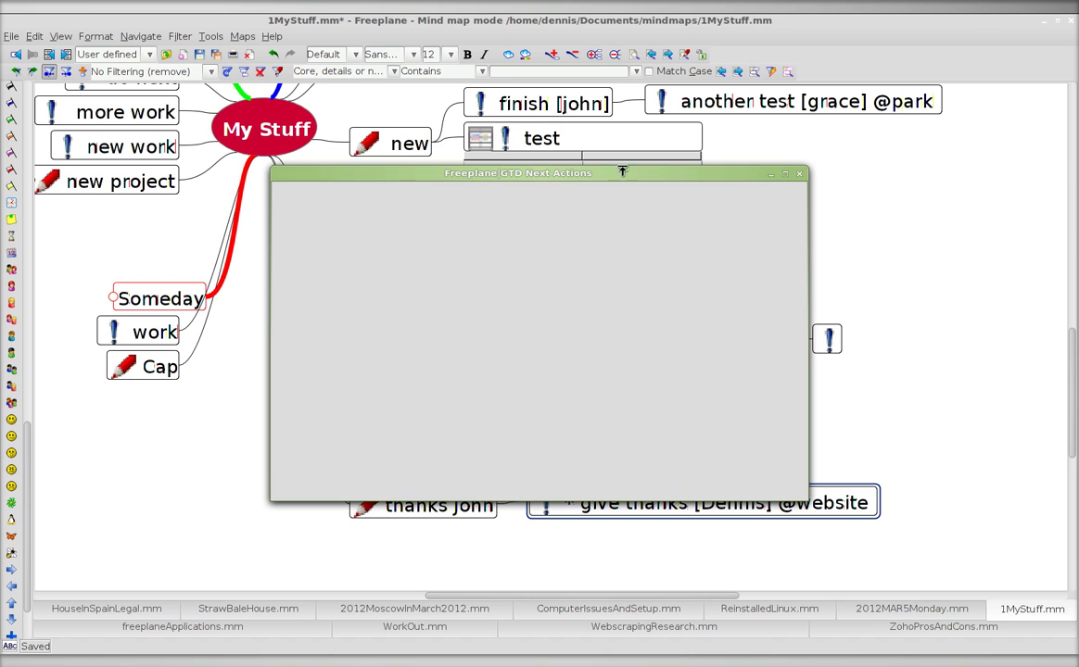
Maximize the GTD window and view 'give thanks' grouped by person, then by place (website).
left_click(785, 174)
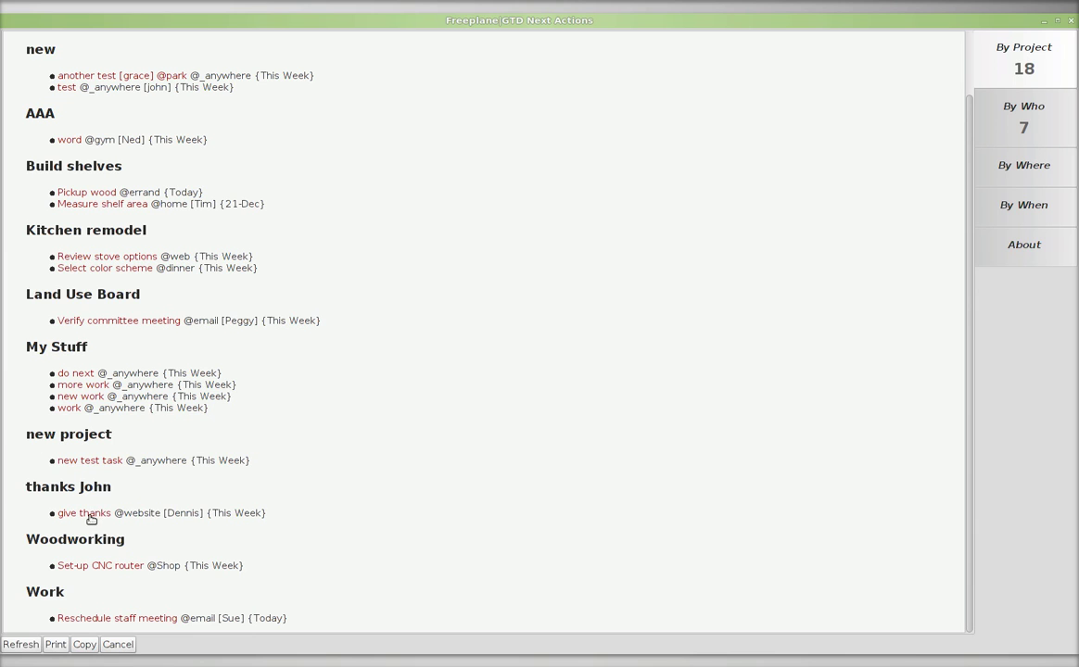
left_click(1015, 128)
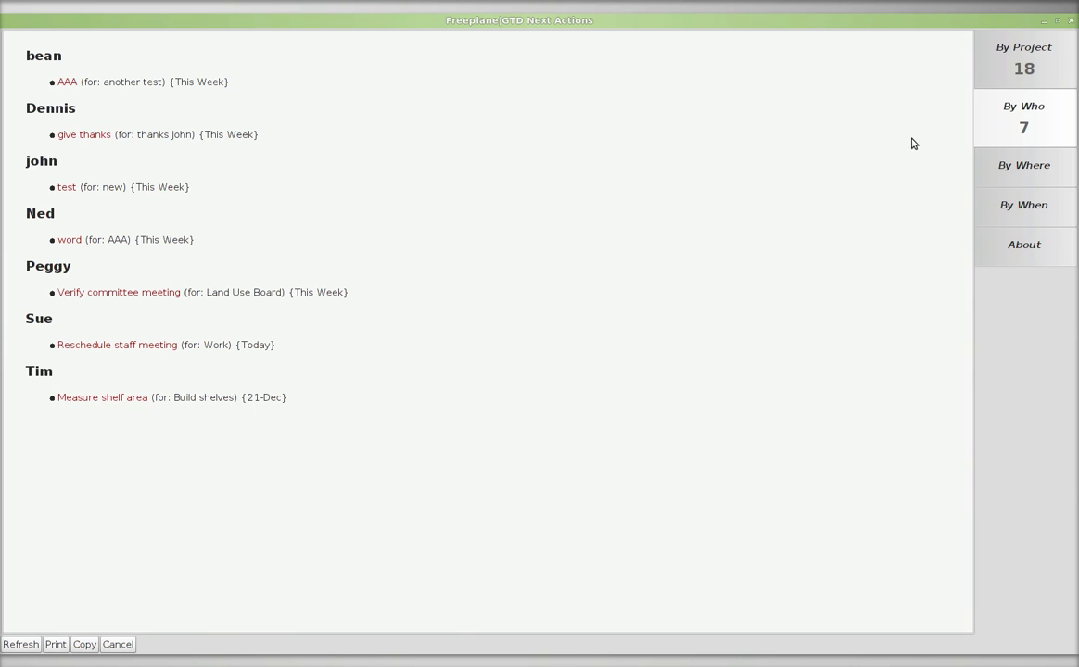
left_click(1017, 168)
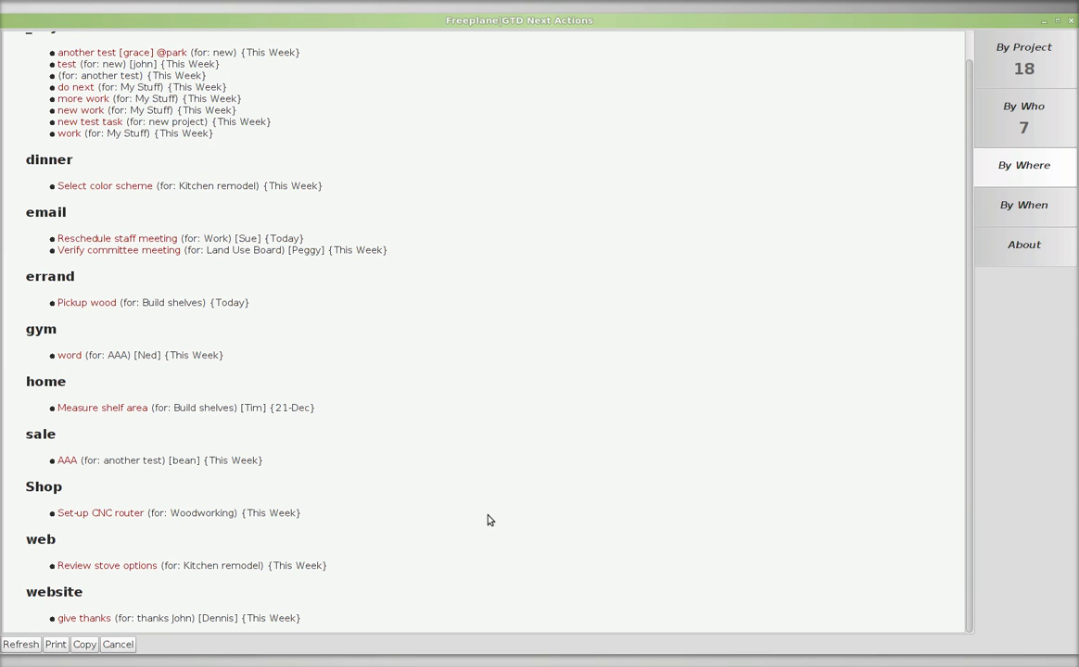
left_click(1071, 20)
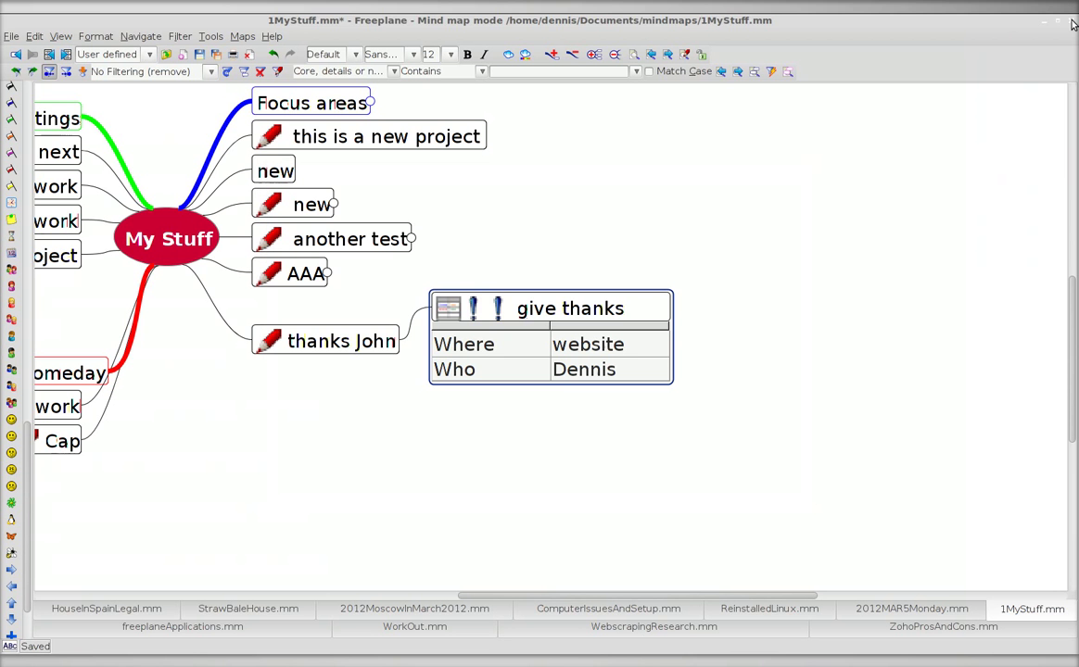